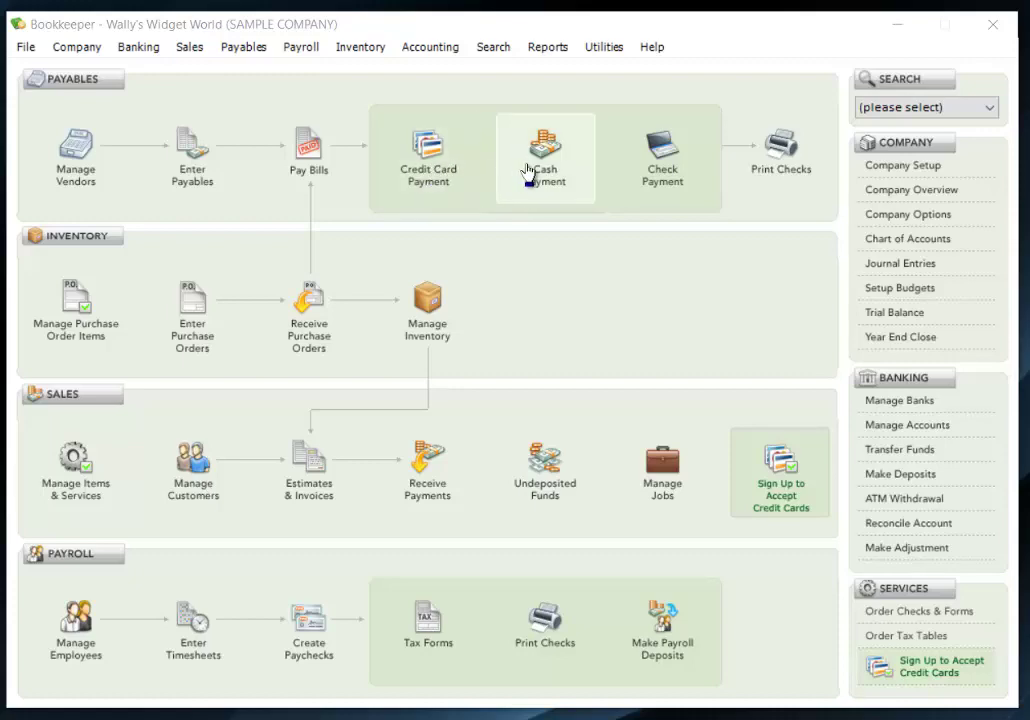
# - Open the Bill Payments By Credit/Debit Card form from the Payables section of the dashboard
pyautogui.click(434, 155)
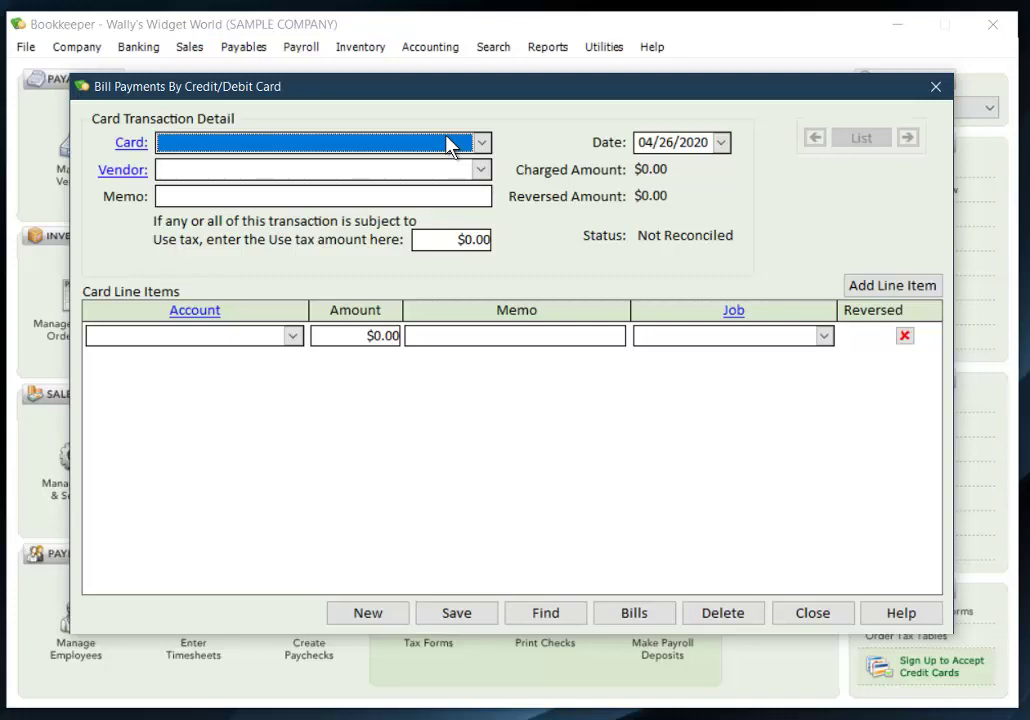
pyautogui.click(129, 146)
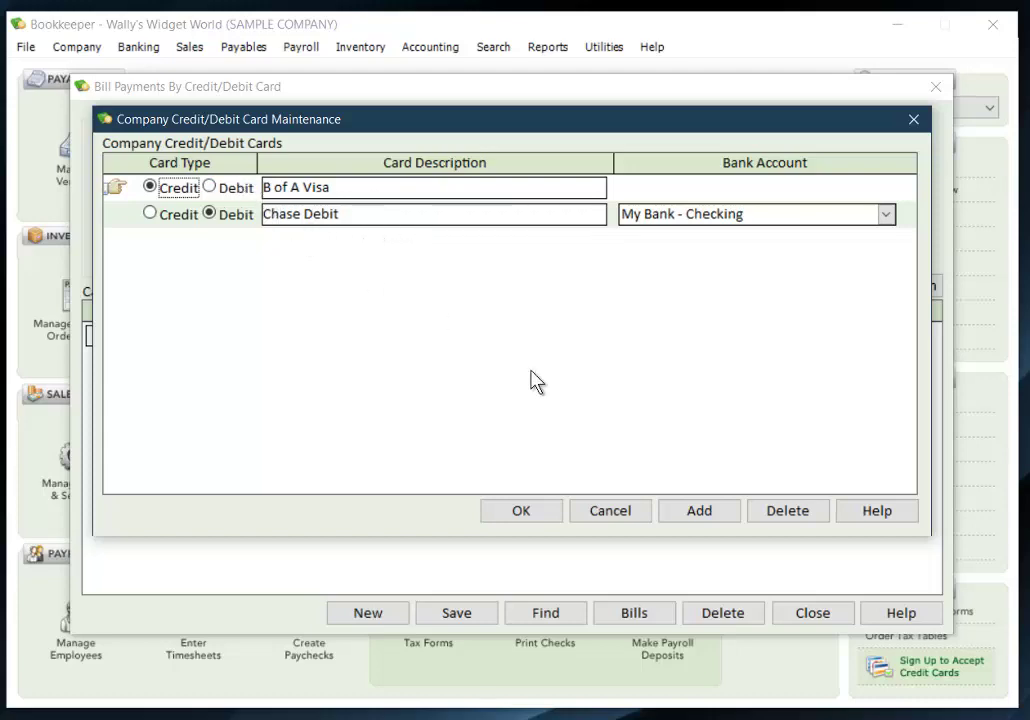
pyautogui.click(616, 517)
pyautogui.click(810, 614)
pyautogui.click(80, 52)
pyautogui.click(512, 254)
pyautogui.click(430, 174)
pyautogui.click(481, 146)
# - Record and save a $25.00 Post office postage charge on the B of A Visa card
pyautogui.click(212, 165)
pyautogui.click(481, 171)
pyautogui.click(210, 279)
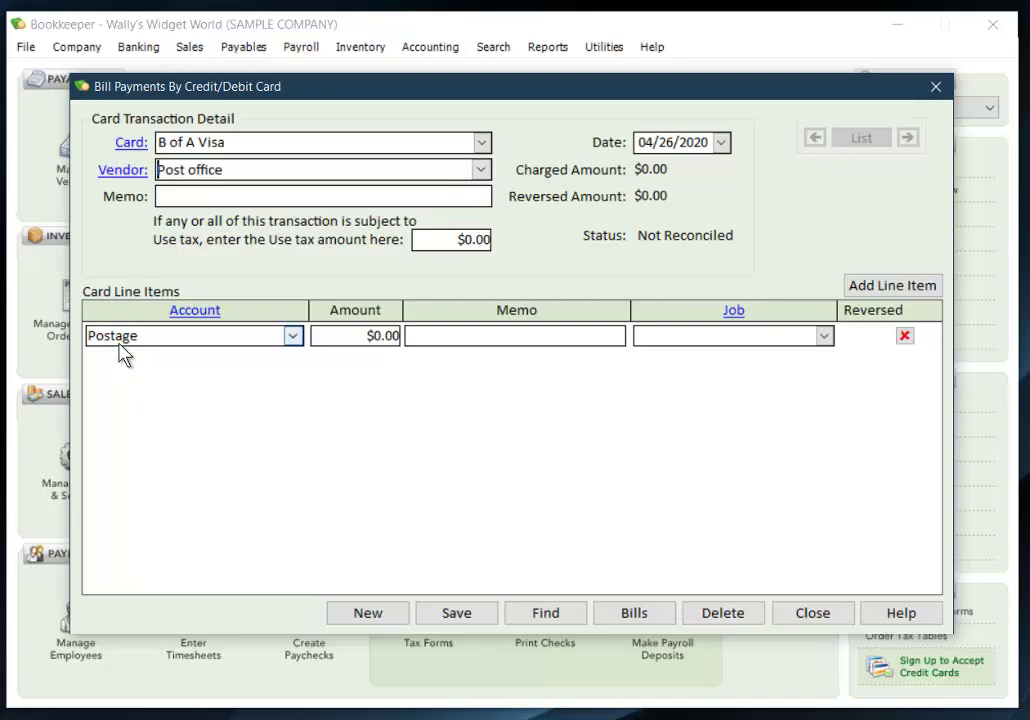
pyautogui.click(378, 340)
pyautogui.write('25')
pyautogui.click(456, 614)
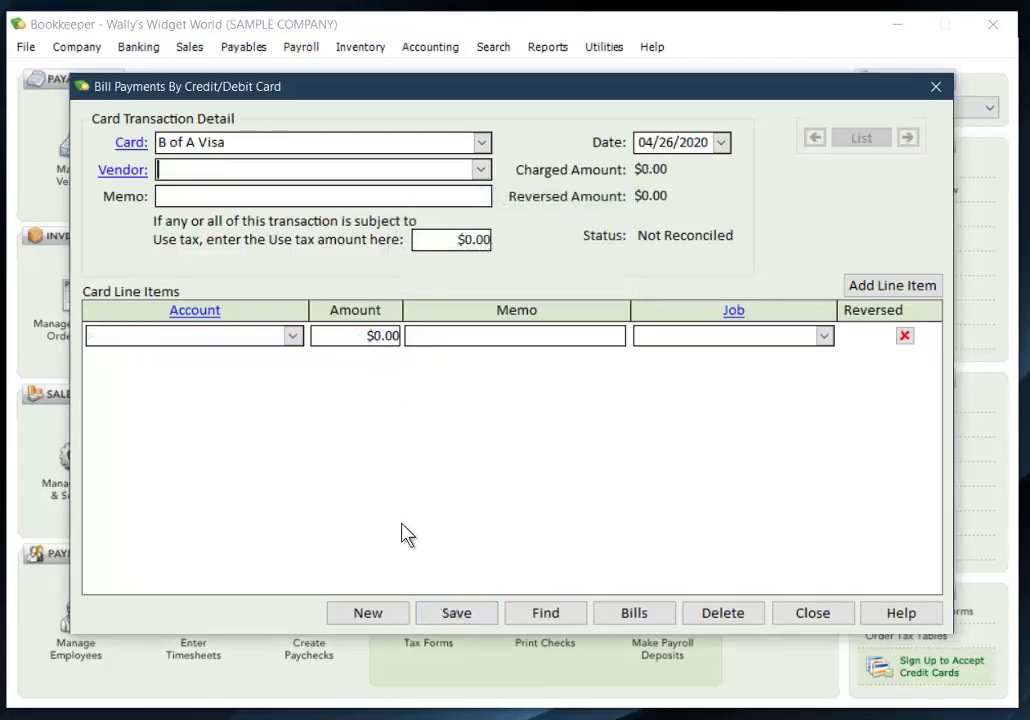
# - Reopen the saved $25.00 Post office postage charge from the Find results
pyautogui.click(336, 366)
pyautogui.doubleClick(336, 366)
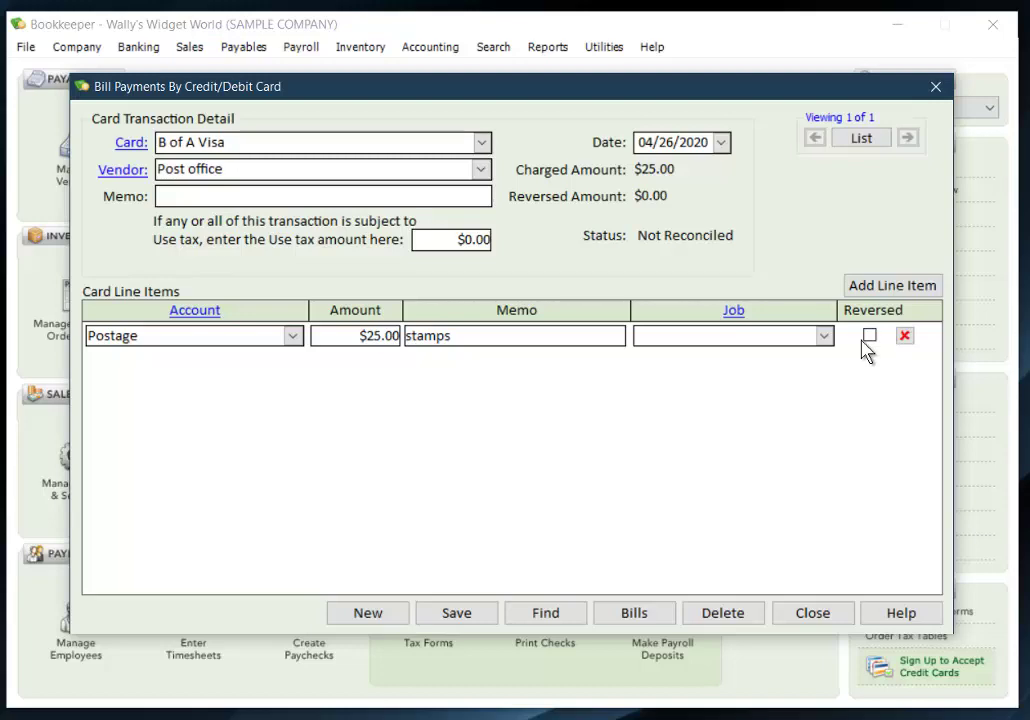
# - Save a new $4.00 Coffee Shop meals payment charged to Chase Debit
pyautogui.click(368, 613)
pyautogui.click(481, 142)
pyautogui.click(336, 186)
pyautogui.click(481, 170)
pyautogui.click(229, 212)
pyautogui.click(361, 340)
pyautogui.write('4.00')
pyautogui.click(461, 610)
pyautogui.click(481, 170)
# - Split the Office Supply Store charge: Office Supplies $20.00 and a Computer Software line of 100.00
pyautogui.click(251, 257)
pyautogui.click(380, 336)
pyautogui.write('20')
pyautogui.press('Return')
pyautogui.write('Computer Software')
pyautogui.click(373, 364)
pyautogui.write('100.00')
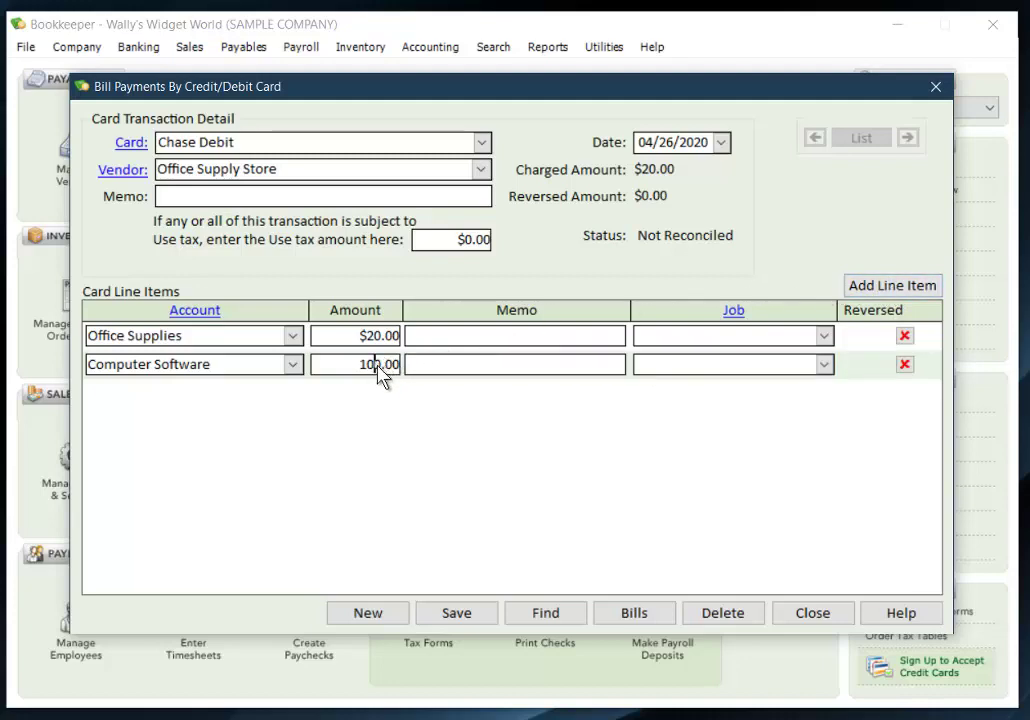
# - Save the $120.00 Office Supply Store charge, then page through four found transactions to Post office
pyautogui.click(457, 614)
pyautogui.click(545, 614)
pyautogui.click(520, 324)
pyautogui.keyDown('shift'); pyautogui.click(531, 390); pyautogui.keyUp('shift')
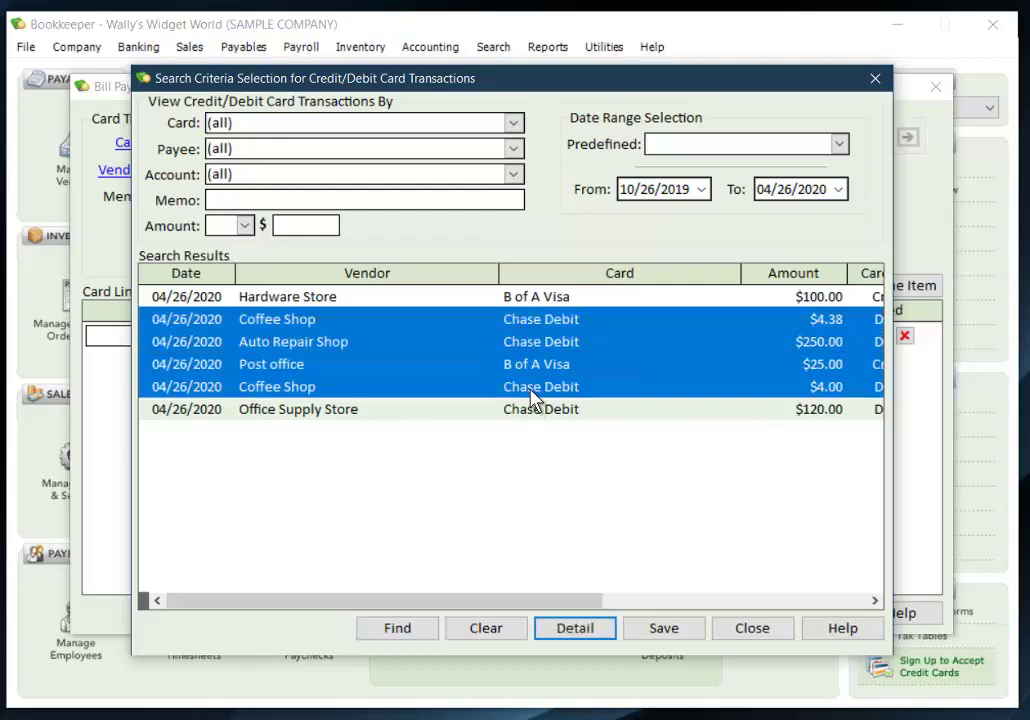
pyautogui.click(576, 628)
pyautogui.click(907, 138)
pyautogui.click(907, 138)
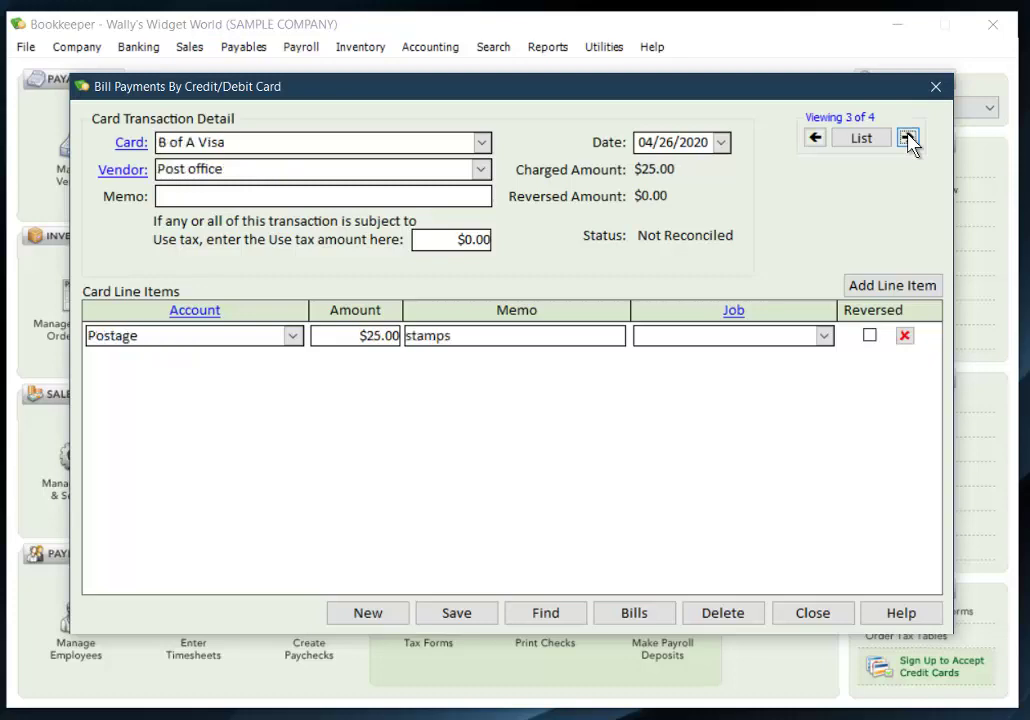
# - Close the transaction search and return to the Vendor field of a blank Chase Debit payment
pyautogui.click(853, 141)
pyautogui.click(740, 632)
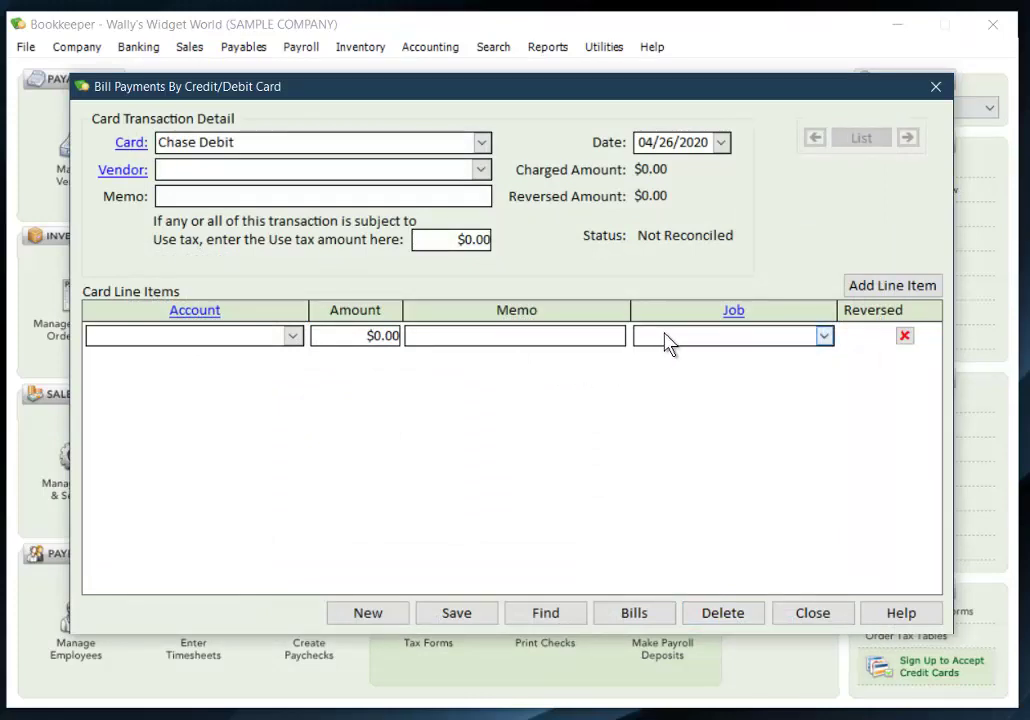
pyautogui.click(255, 163)
# - Make Auto Repair Shop the vendor and apply its open $657.89 Vehicle Expense bill
pyautogui.click(481, 170)
pyautogui.click(251, 194)
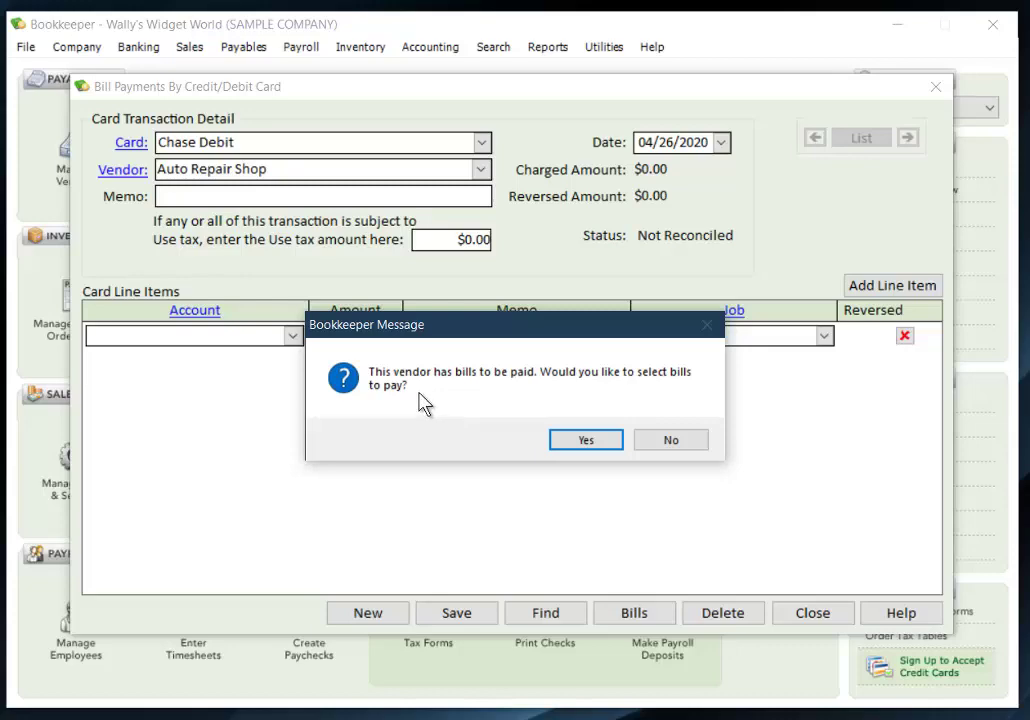
pyautogui.click(582, 448)
pyautogui.click(186, 208)
pyautogui.click(621, 445)
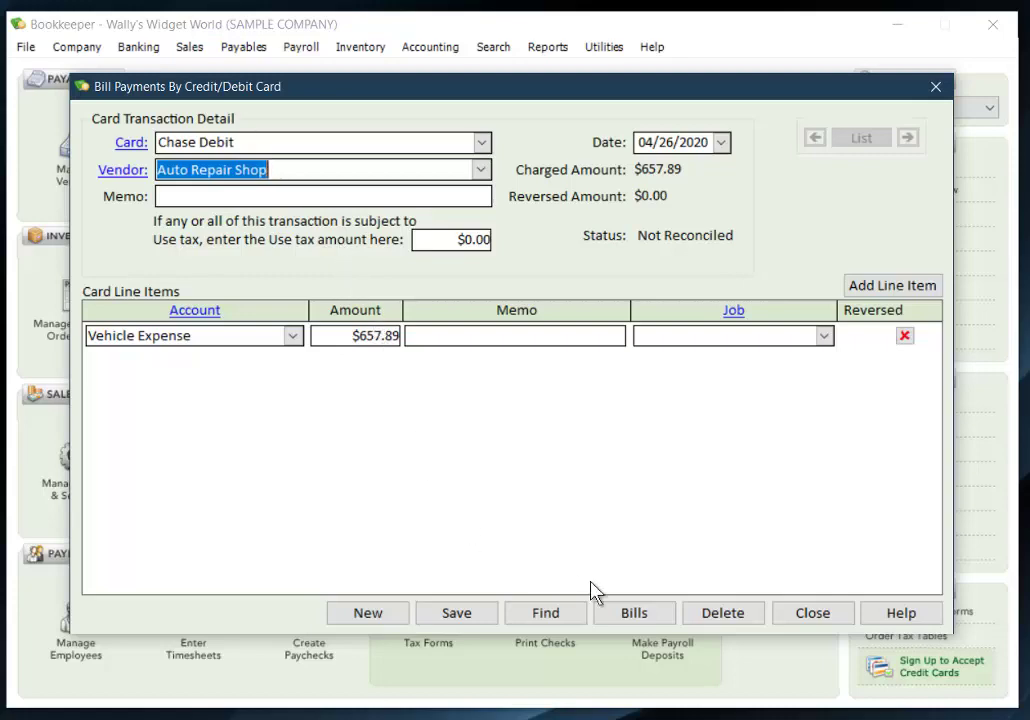
pyautogui.click(639, 614)
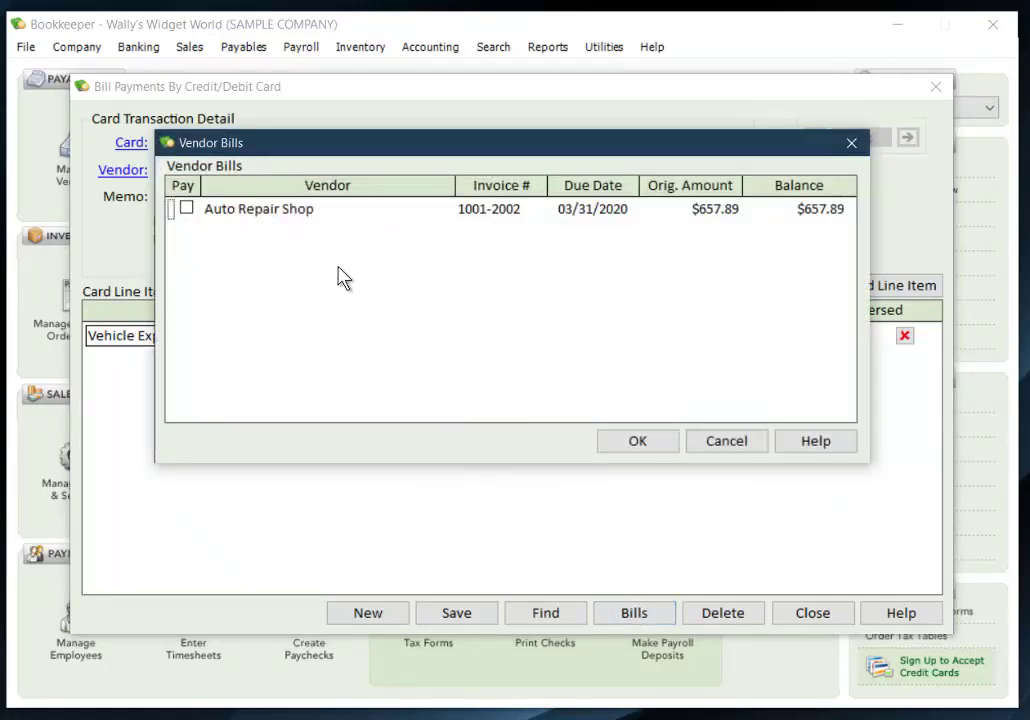
pyautogui.click(727, 445)
# - Close the card payment without saving and open the Bill Payments By Cash form
pyautogui.click(812, 613)
pyautogui.click(542, 439)
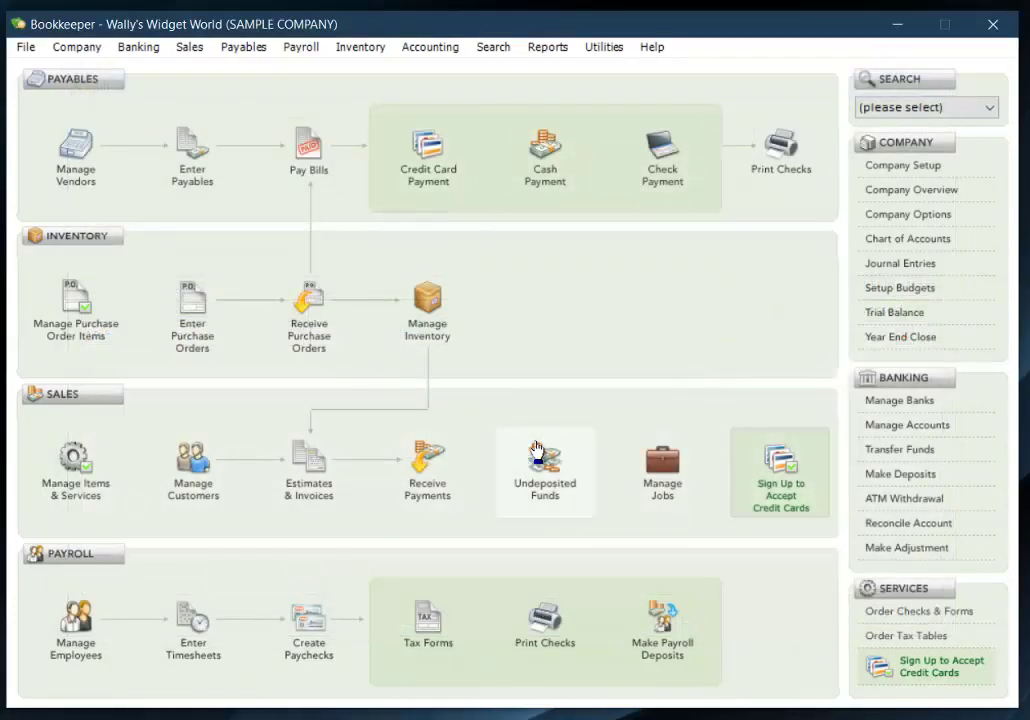
pyautogui.click(541, 165)
# - Switch the cash payment's bank account to Another Checking
pyautogui.click(150, 140)
pyautogui.click(451, 377)
pyautogui.click(609, 529)
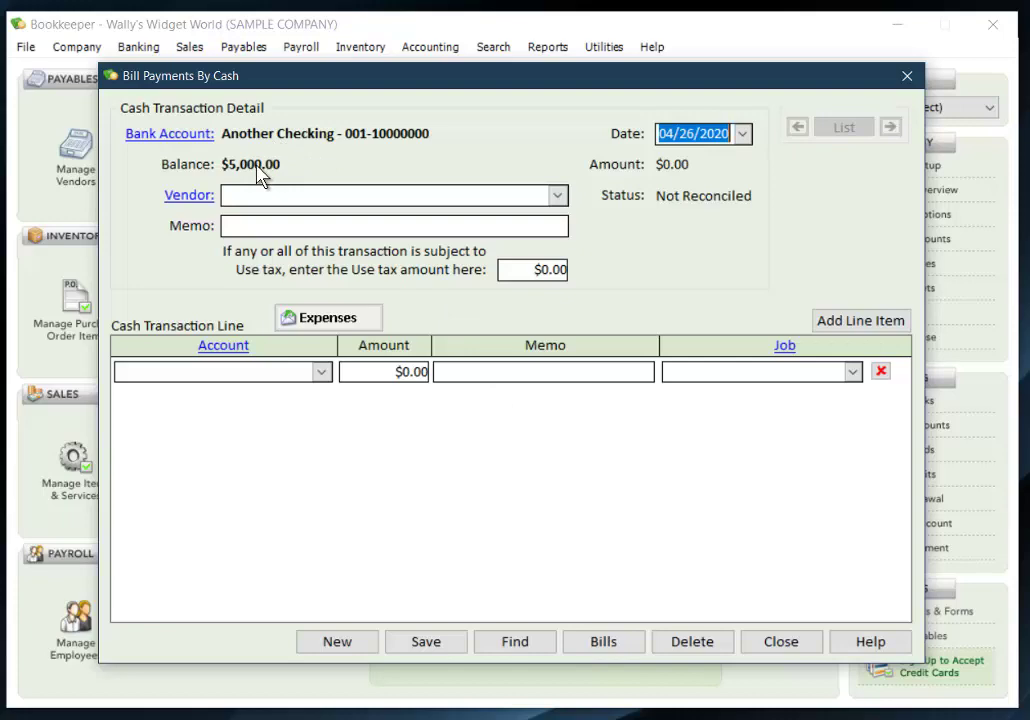
# - Record and save a $4.00 cash payment to Coffee Shop
pyautogui.click(305, 199)
pyautogui.click(557, 196)
pyautogui.click(291, 239)
pyautogui.click(370, 377)
pyautogui.write('4.00')
pyautogui.click(424, 647)
# - Start the next payment with Hardware Store as vendor and bring up the add-vendor options
pyautogui.click(557, 196)
pyautogui.click(252, 261)
pyautogui.click(186, 198)
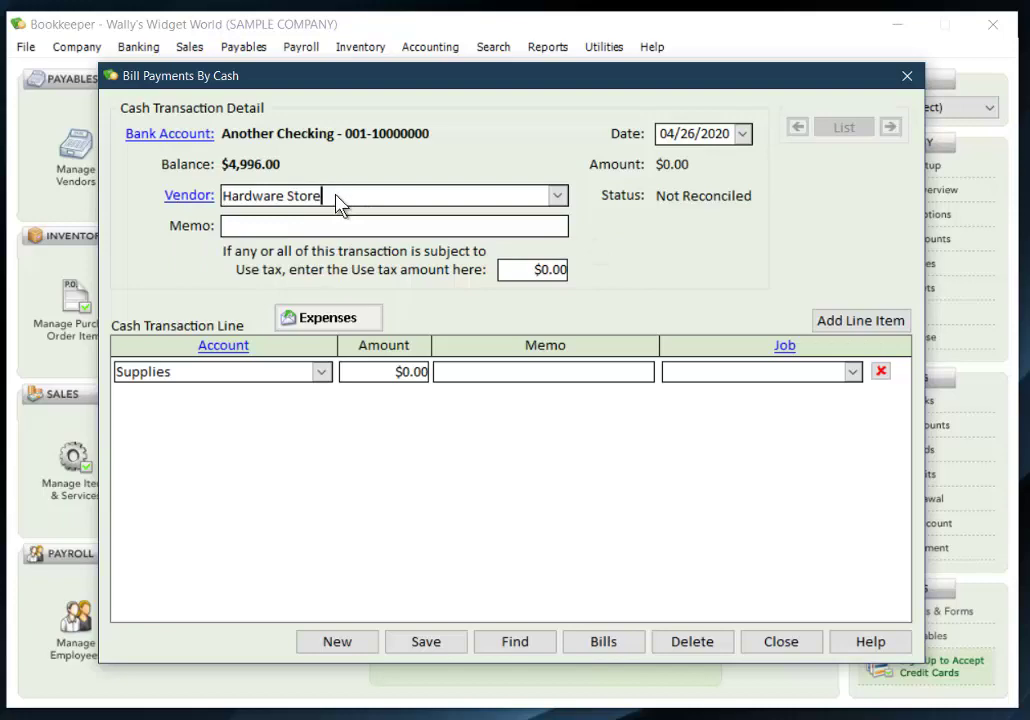
# - Replace the vendor name with 'New Vendor' and confirm creating it
pyautogui.moveTo(338, 204); pyautogui.dragTo(205, 202)
pyautogui.write('New Vendor')
pyautogui.press('Tab')
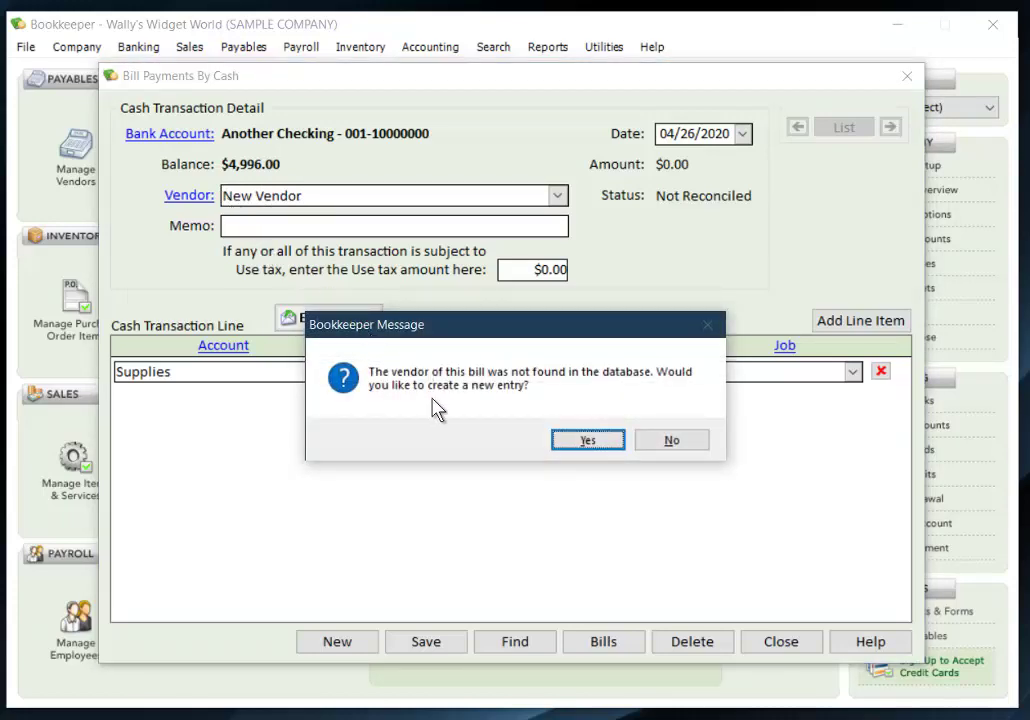
pyautogui.click(582, 442)
# - Charge a $100.00 line to Travel and save the New Vendor payment
pyautogui.click(321, 372)
pyautogui.click(150, 431)
pyautogui.click(376, 378)
pyautogui.write('100.00')
pyautogui.press('Tab')
pyautogui.click(414, 646)
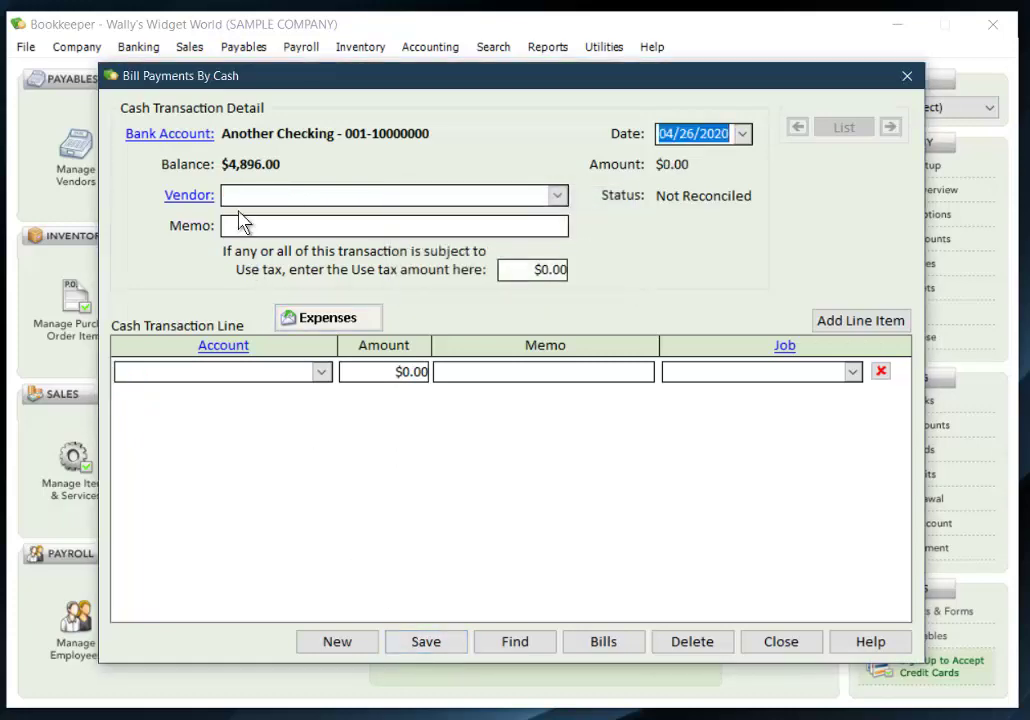
# - Enter a 123 Travel payment to New Vendor, picking Travel from the account list
pyautogui.click(244, 196)
pyautogui.write('New Vendor')
pyautogui.click(322, 373)
pyautogui.click(321, 376)
pyautogui.click(276, 378)
pyautogui.moveTo(326, 467); pyautogui.dragTo(333, 511)
pyautogui.click(134, 450)
pyautogui.press('Tab')
pyautogui.write('123')
# - Save the $123.00 New Vendor payment and dismiss the select-a-vendor warning from Expenses
pyautogui.click(430, 644)
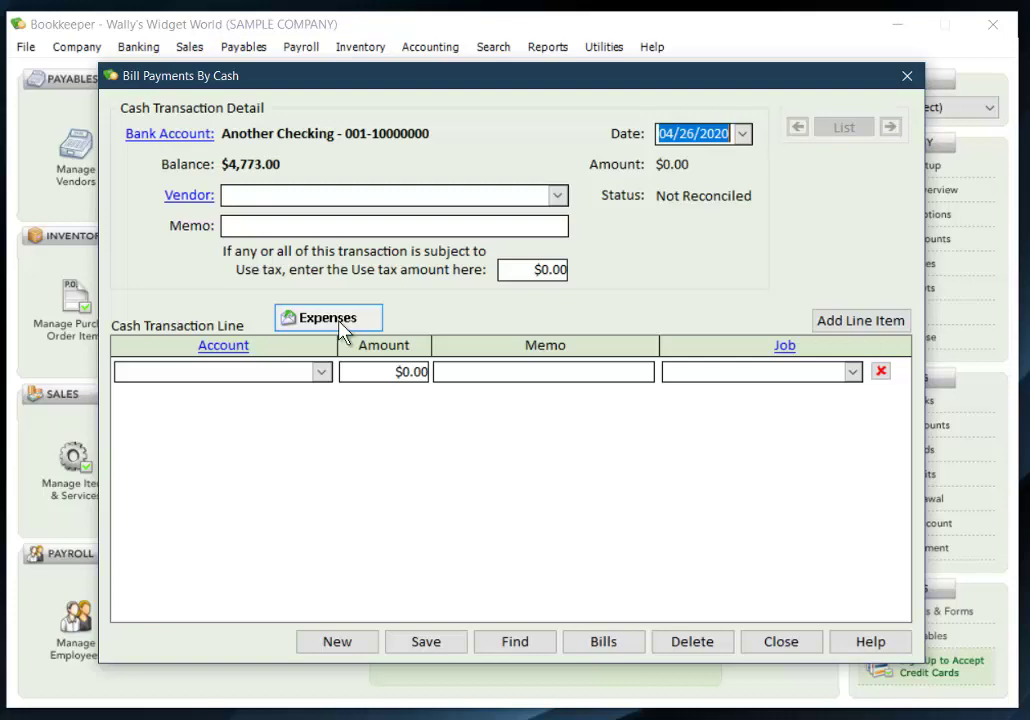
pyautogui.click(342, 329)
pyautogui.click(568, 435)
# - Choose Auto Repair Shop, decline its open bills, and confirm it has no reimbursable expenses
pyautogui.click(490, 200)
pyautogui.click(305, 217)
pyautogui.click(645, 440)
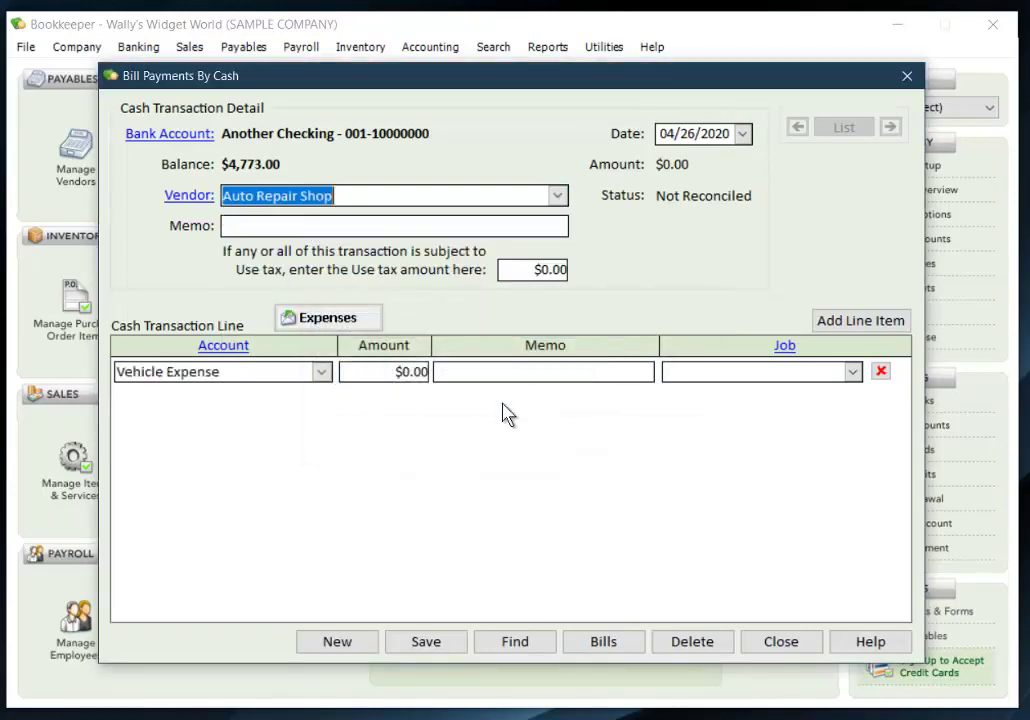
pyautogui.click(333, 318)
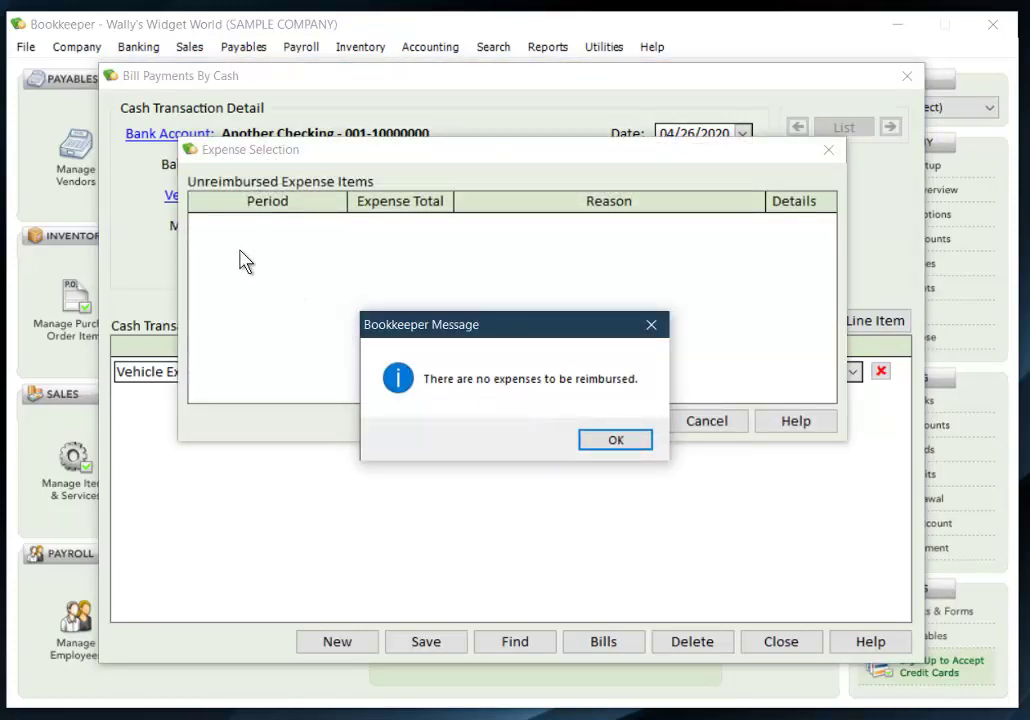
pyautogui.click(593, 447)
# - Discard the Auto Repair Shop entry and reopen the $100.00 New Vendor payment from Find results
pyautogui.click(512, 643)
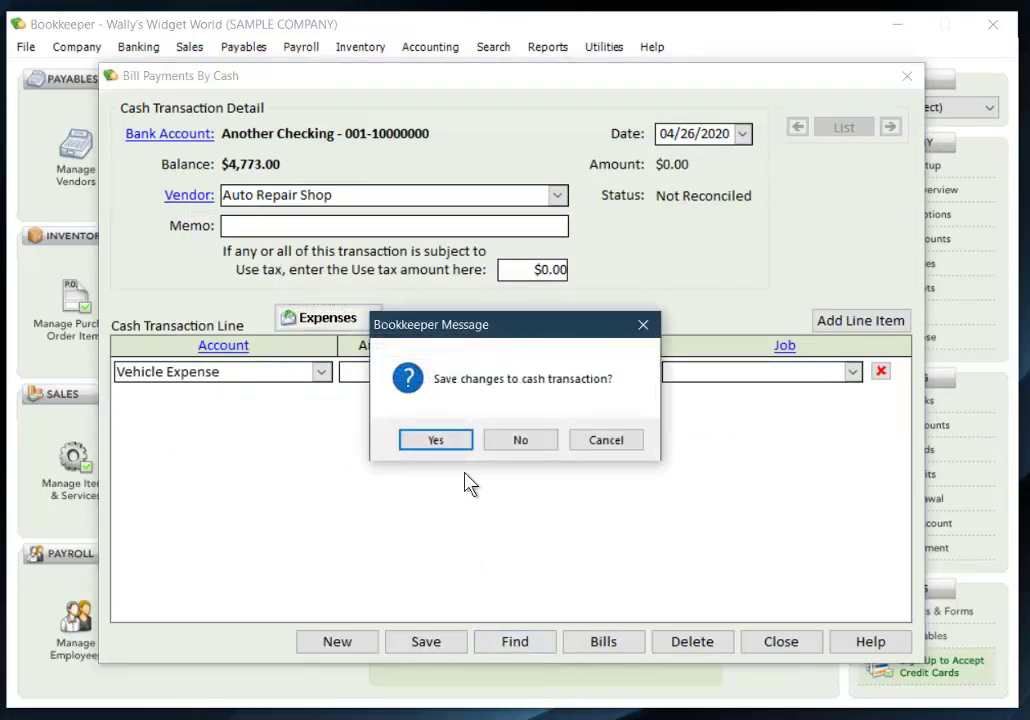
pyautogui.click(506, 438)
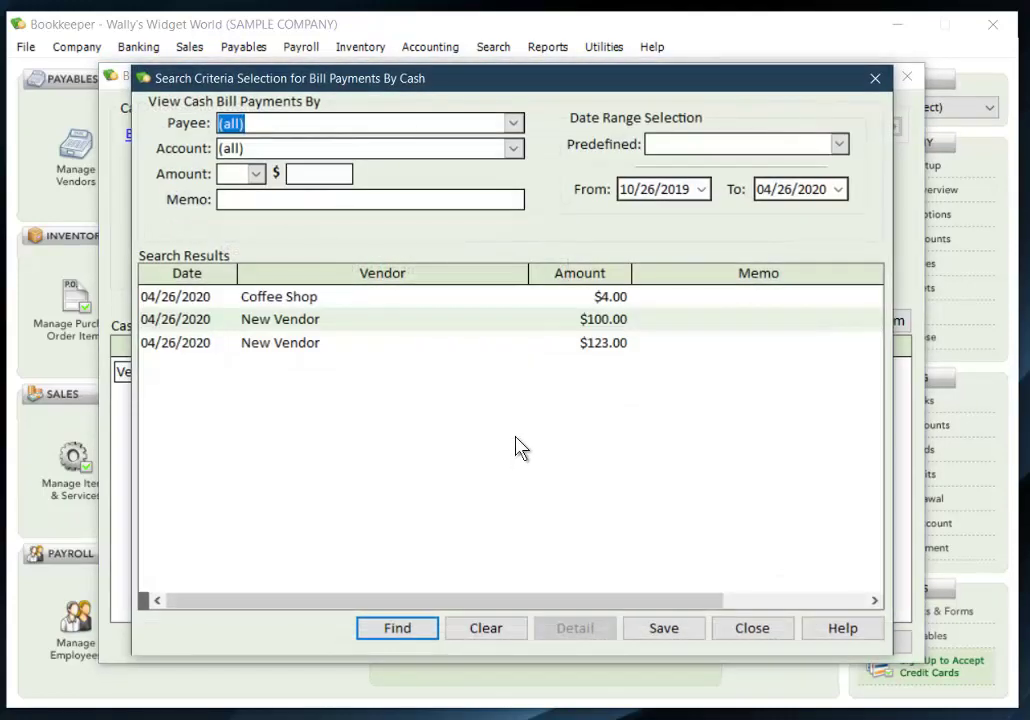
pyautogui.doubleClick(505, 320)
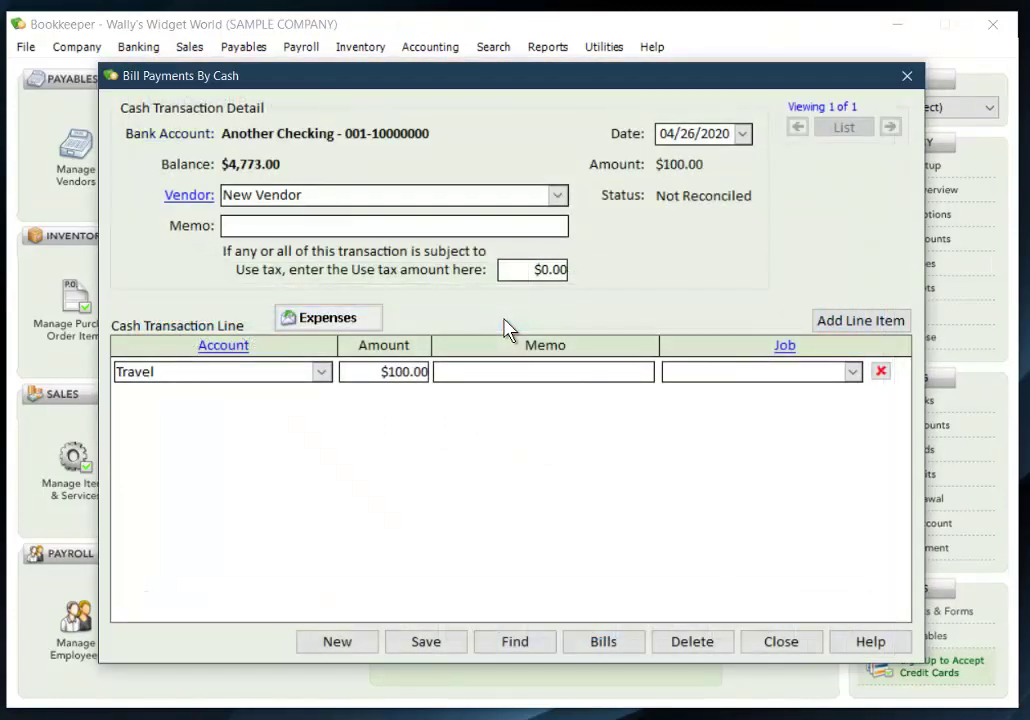
# - Delete the $100.00 New Vendor cash transaction, restoring the $4,873.00 balance
pyautogui.click(694, 645)
pyautogui.click(496, 441)
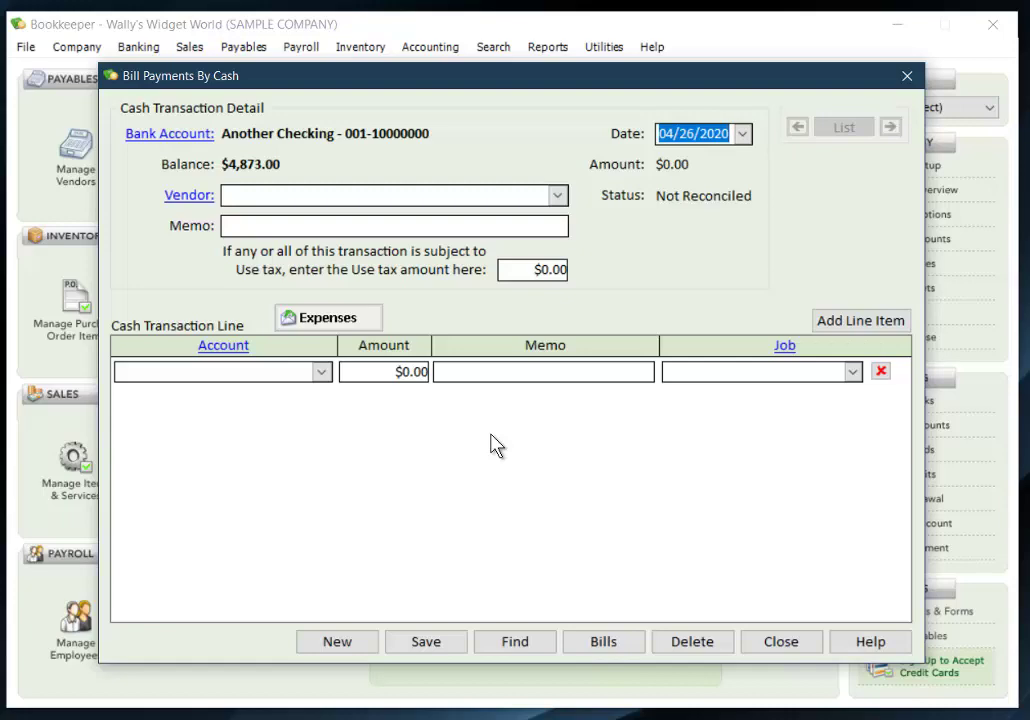